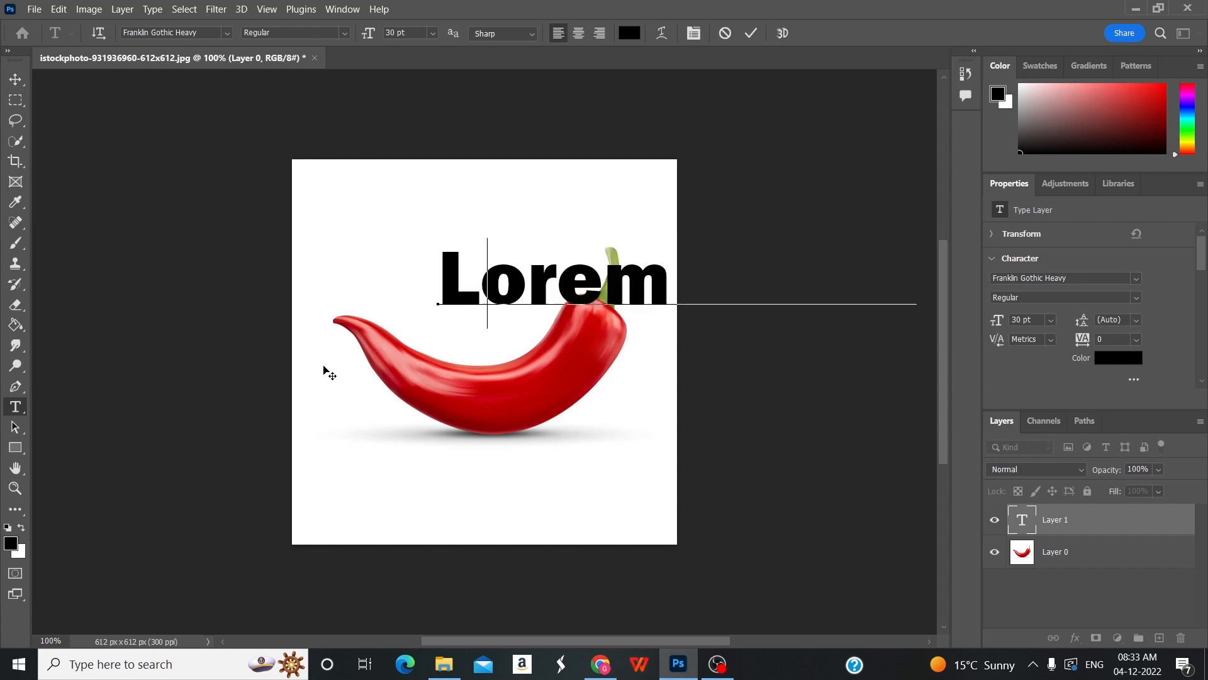
Enter the text CHILI and move it onto the middle of the red pepper.
{"action": "type", "text": "CHILI"}
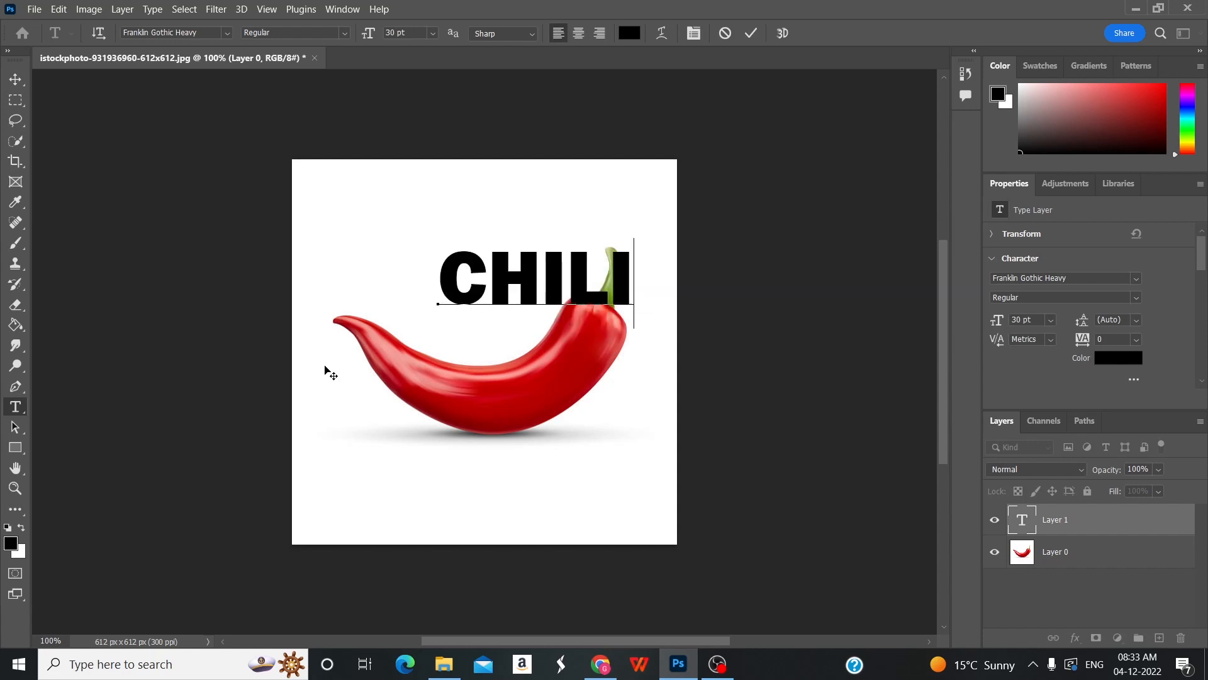
{"action": "left_click", "coordinate": [9, 87]}
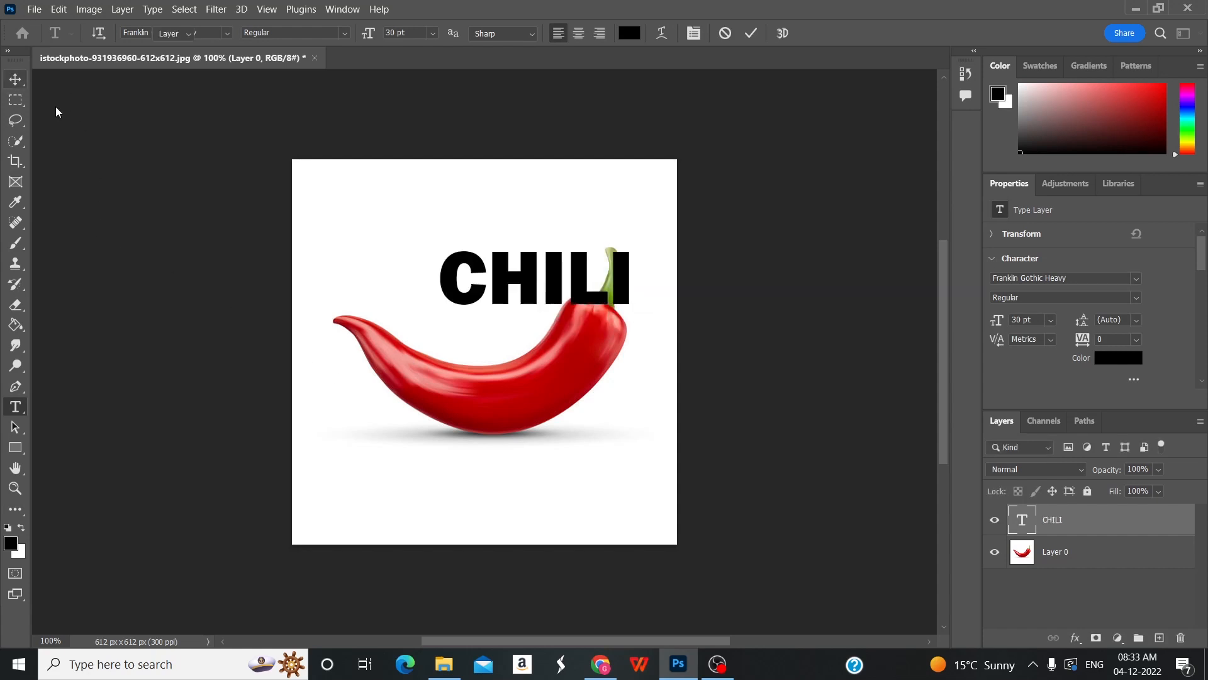
{"action": "left_click_drag", "start_coordinate": [526, 278], "coordinate": [477, 376]}
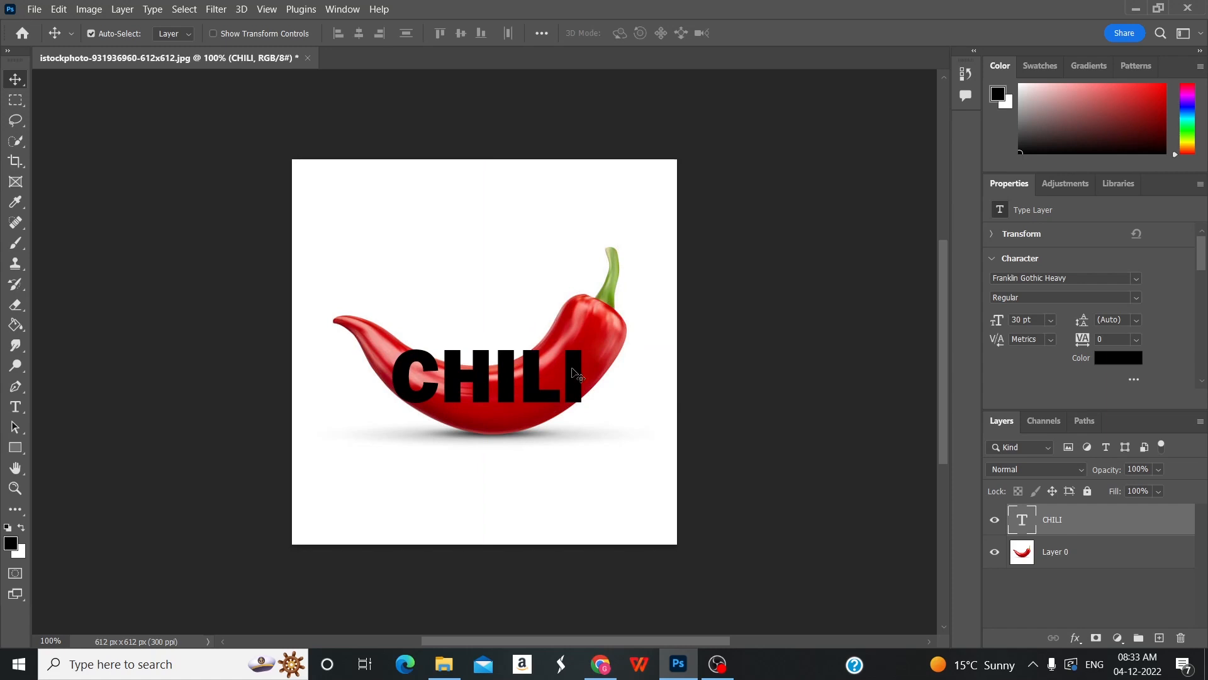
Convert the CHILI text layer to a shape.
{"action": "right_click", "coordinate": [1086, 523]}
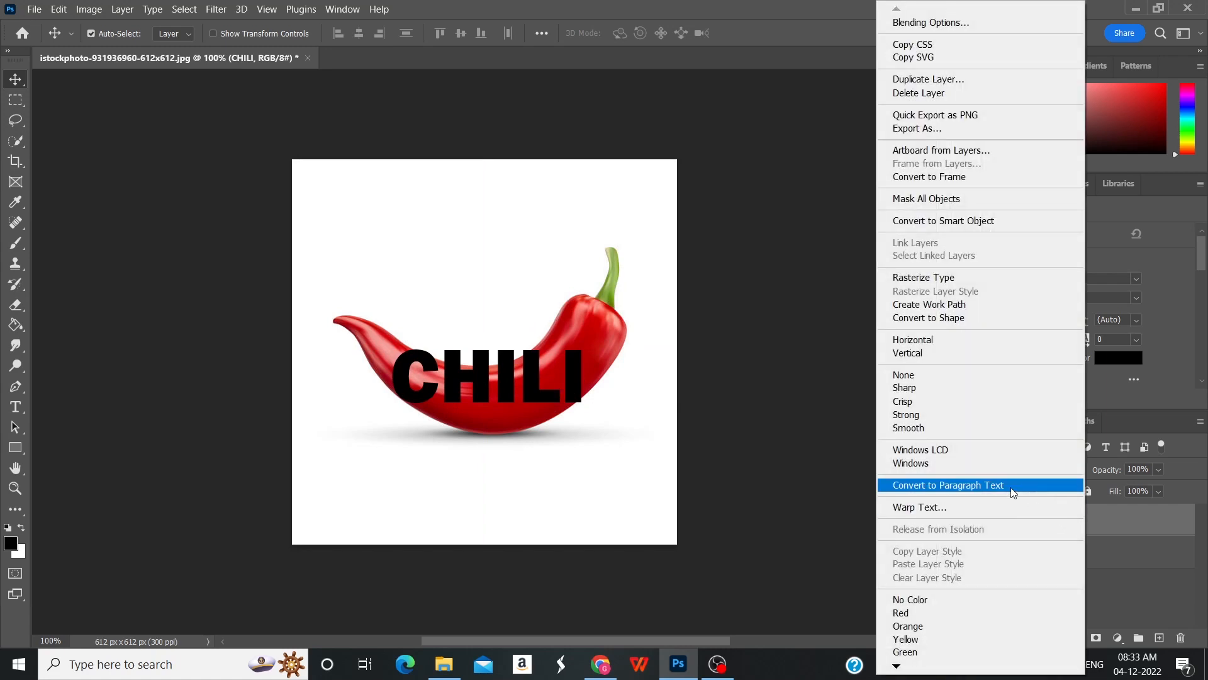
{"action": "left_click", "coordinate": [986, 318]}
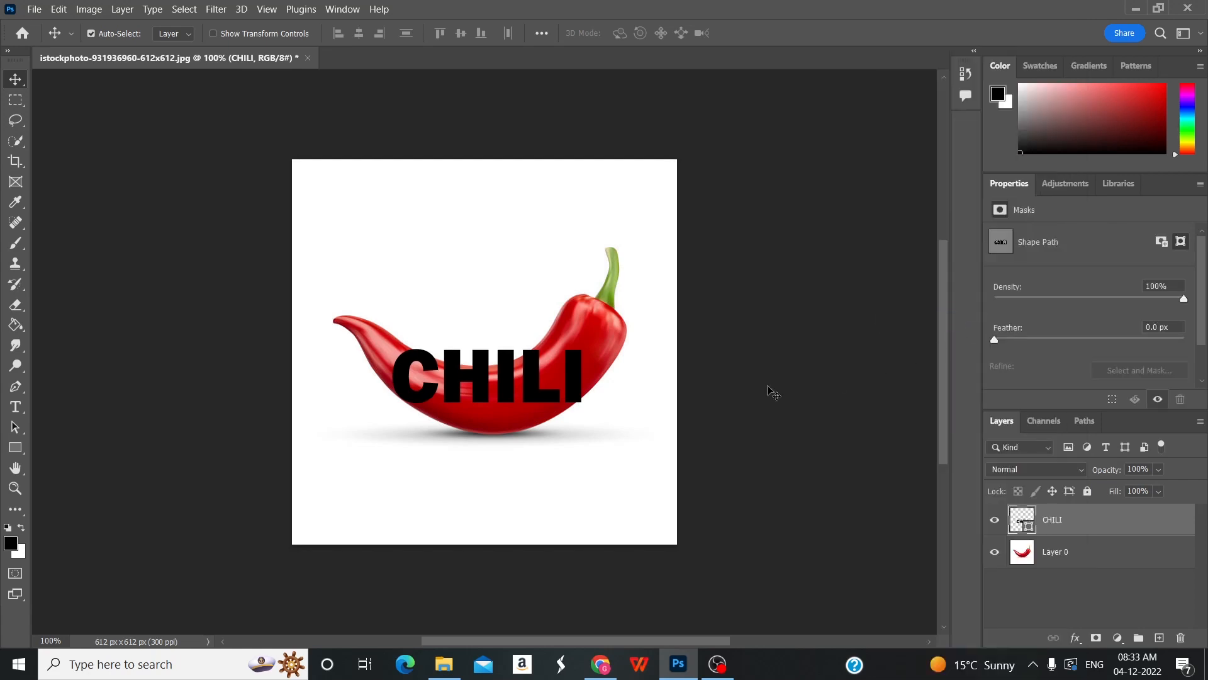
{"action": "left_click", "coordinate": [532, 384]}
{"action": "key", "text": "ctrl+t"}
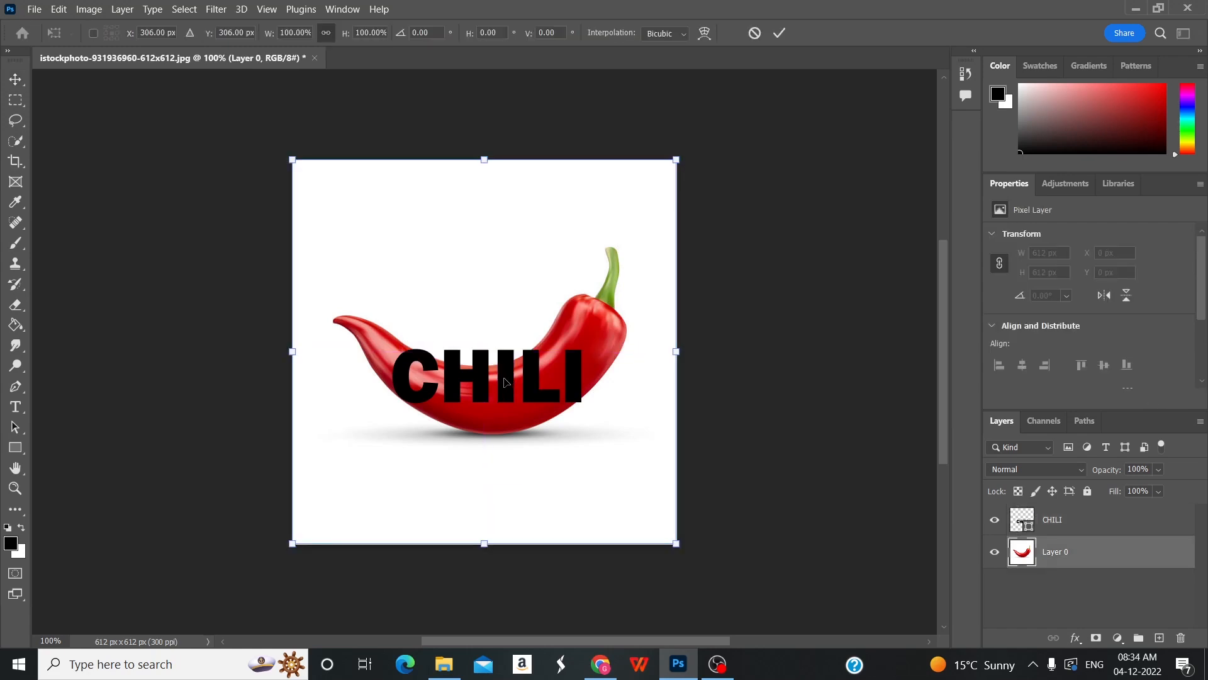
{"action": "left_click", "coordinate": [1079, 532]}
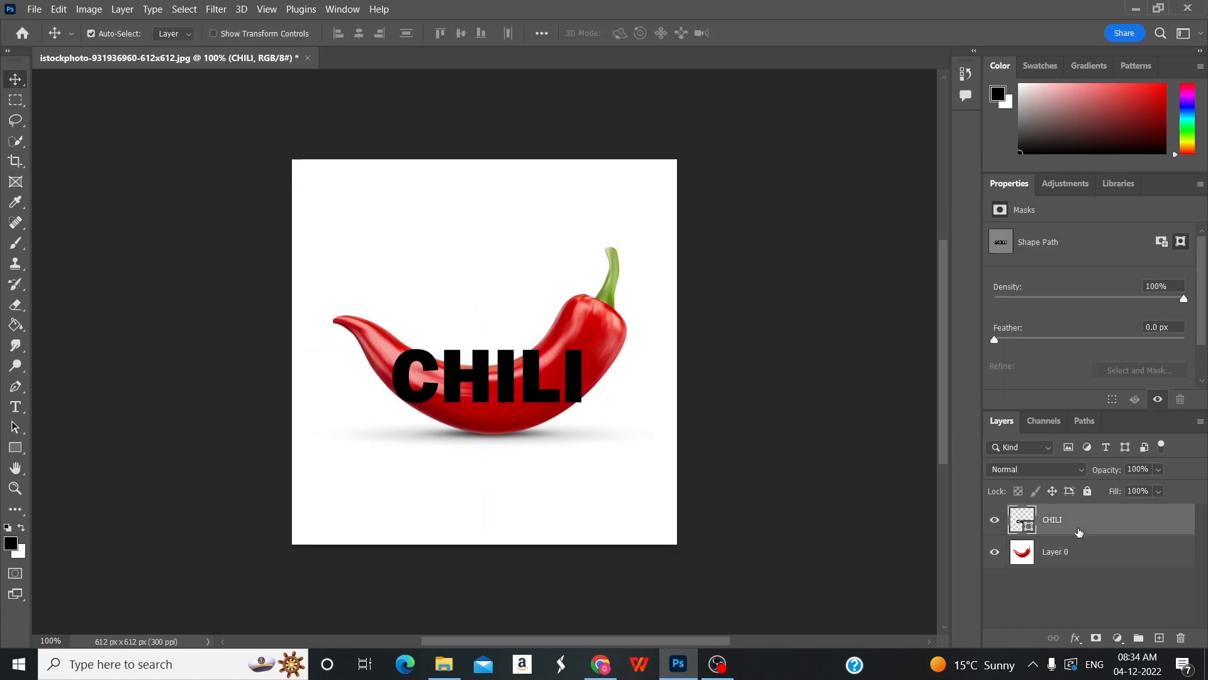
Free-transform the CHILI shape at its original size, moving it lower on the pepper to about X 320 px, Y 373 px.
{"action": "key", "text": "ctrl+t"}
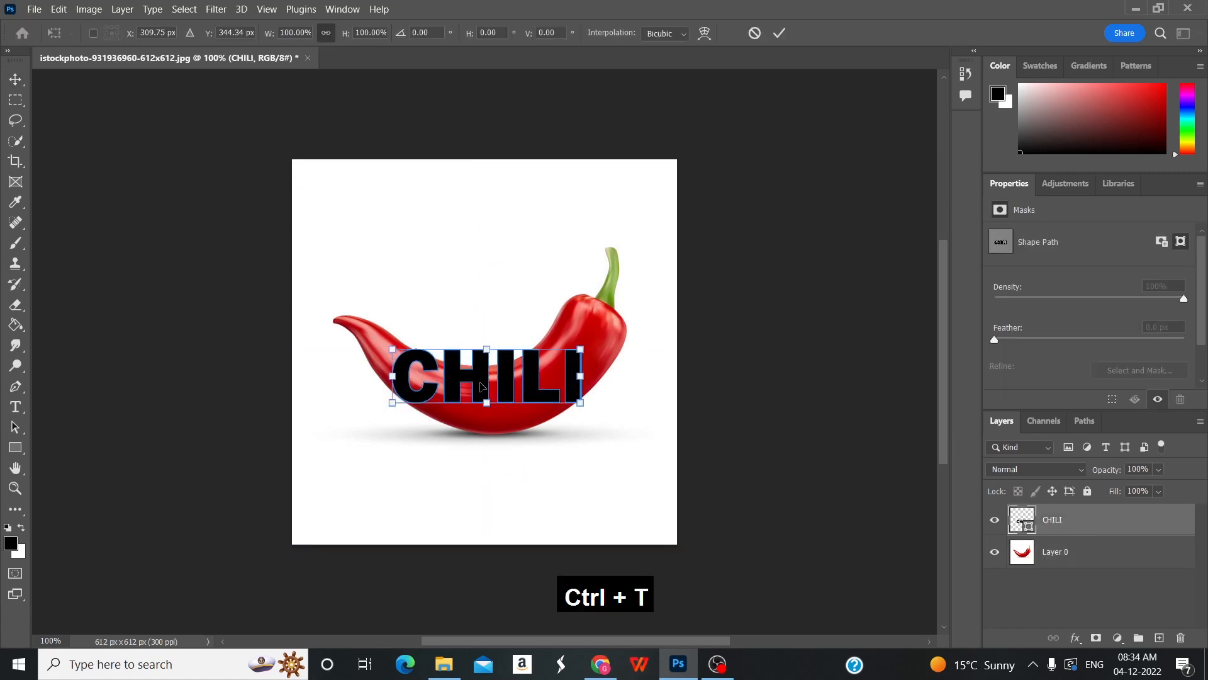
{"action": "left_click_drag", "start_coordinate": [487, 404], "coordinate": [488, 415]}
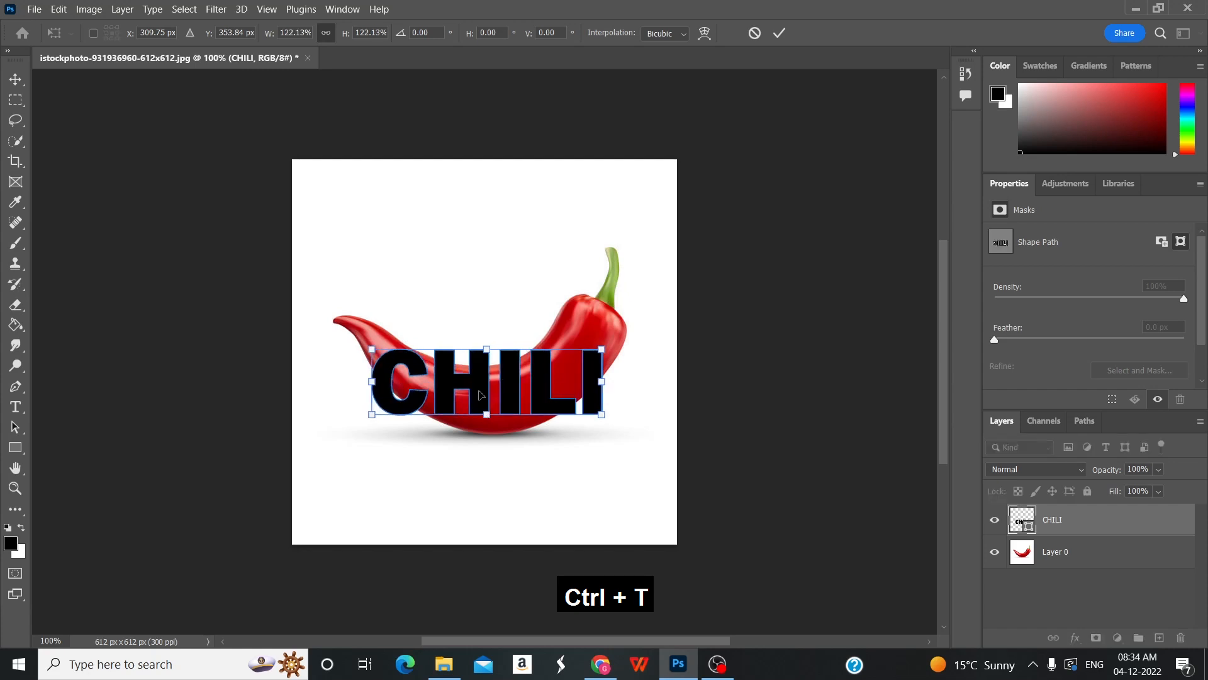
{"action": "key", "text": "ctrl+z"}
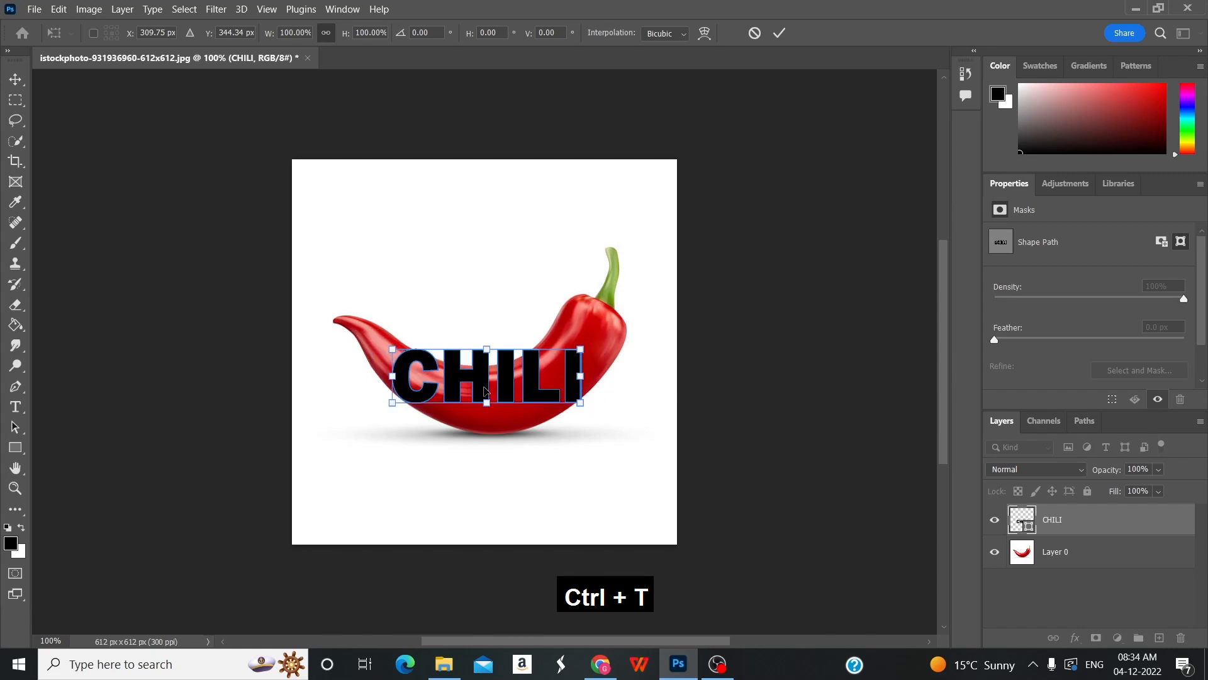
{"action": "mouse_move", "coordinate": [487, 382]}
{"action": "left_mouse_down"}
{"action": "mouse_move", "coordinate": [493, 410]}
{"action": "mouse_move", "coordinate": [493, 401]}
{"action": "left_mouse_up"}
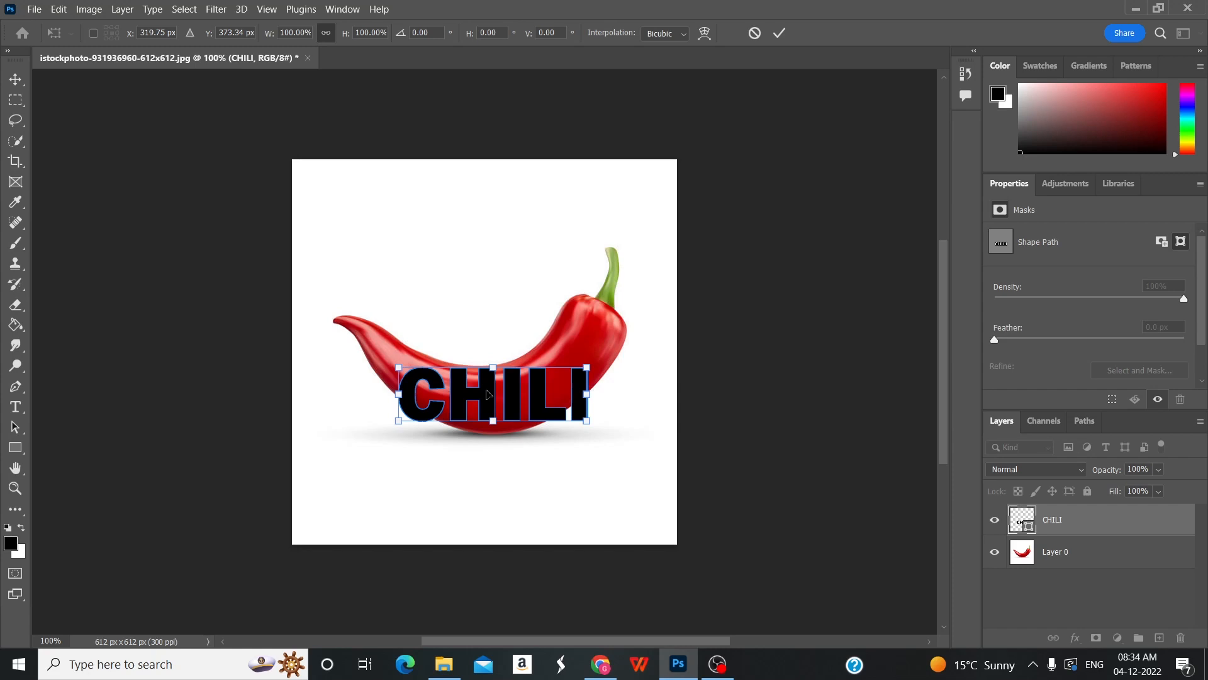
Start a Warp on the CHILI shape and pull its left corners toward the pepper's contour.
{"action": "right_click", "coordinate": [487, 394]}
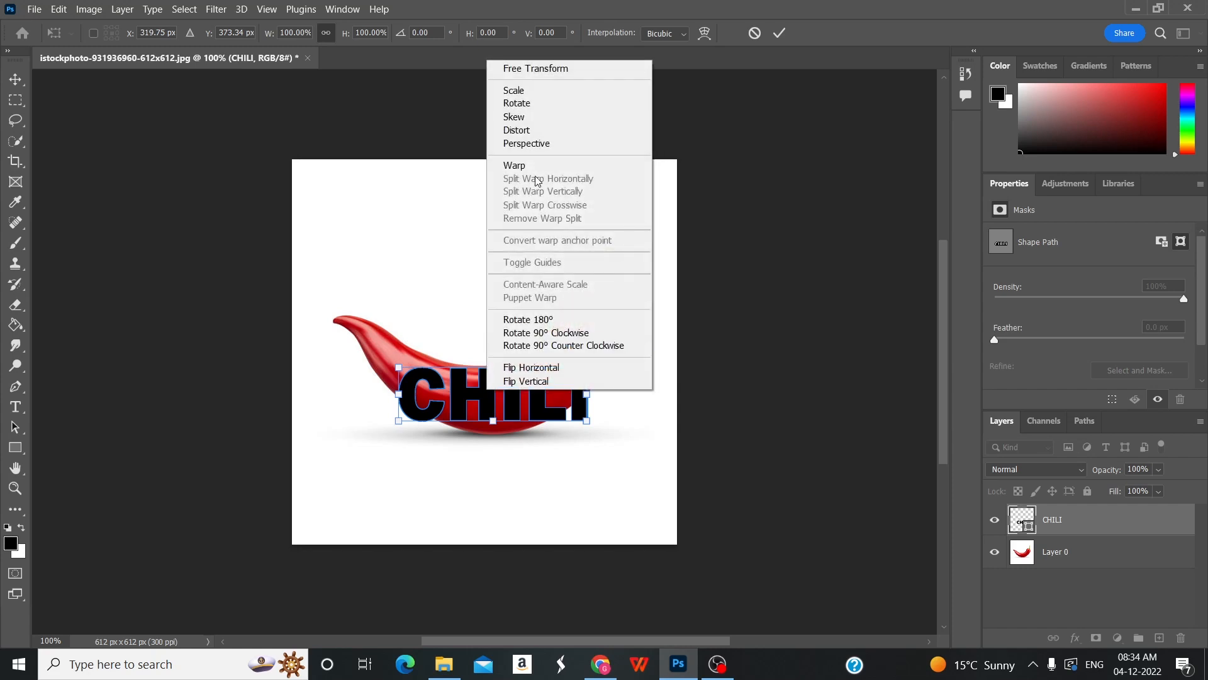
{"action": "left_click", "coordinate": [514, 165]}
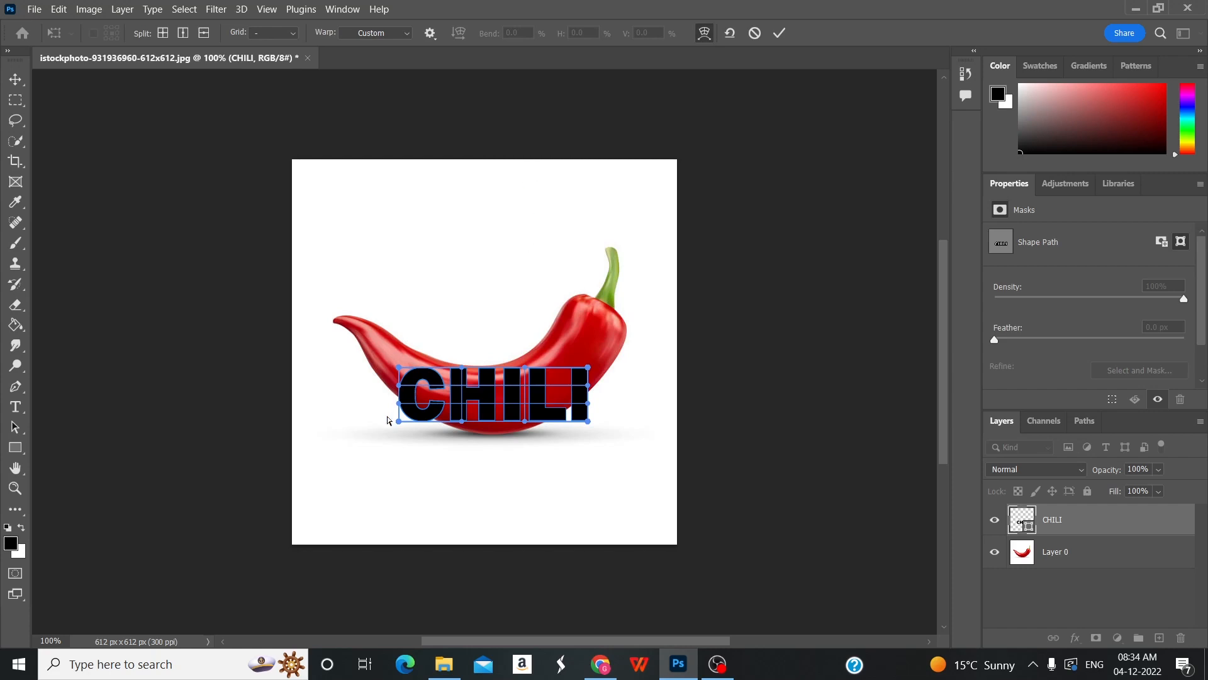
{"action": "scroll", "coordinate": [374, 395], "scroll_direction": "up", "scroll_amount": 1}
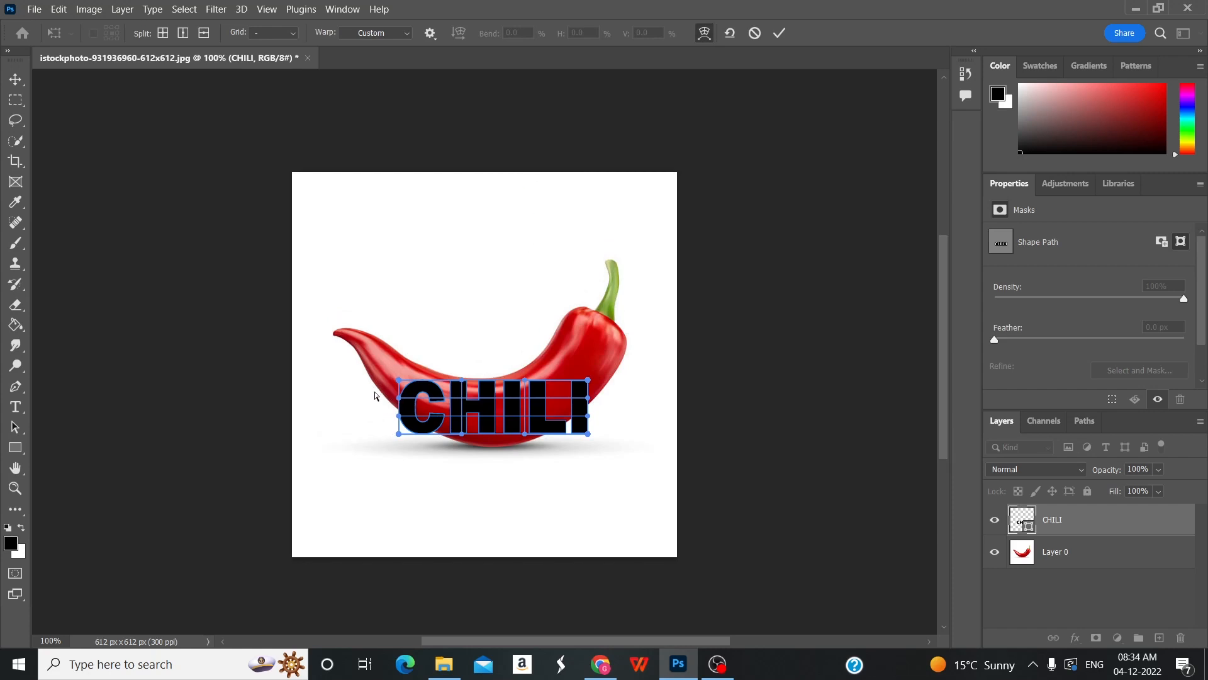
{"action": "scroll", "coordinate": [375, 396], "scroll_direction": "down", "scroll_amount": 1}
{"action": "key", "text": "ctrl+plus"}
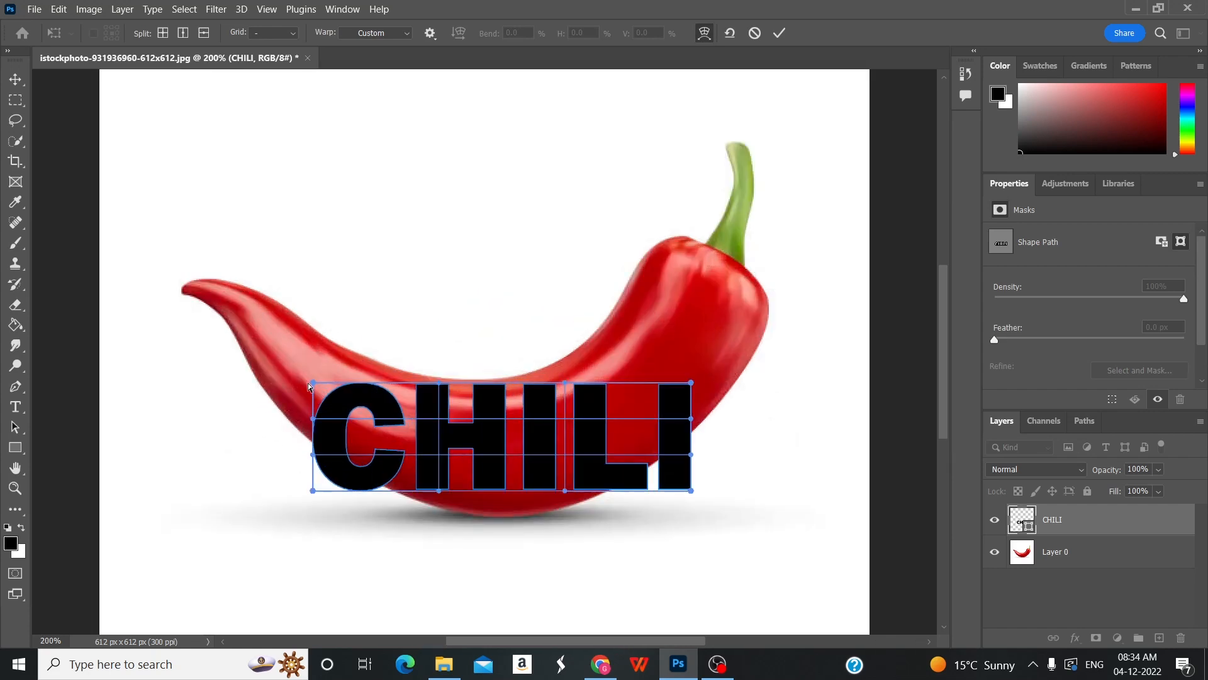
{"action": "left_click_drag", "start_coordinate": [309, 385], "coordinate": [324, 351]}
{"action": "mouse_move", "coordinate": [313, 490]}
{"action": "left_mouse_down"}
{"action": "mouse_move", "coordinate": [313, 479]}
{"action": "mouse_move", "coordinate": [311, 493]}
{"action": "left_mouse_up"}
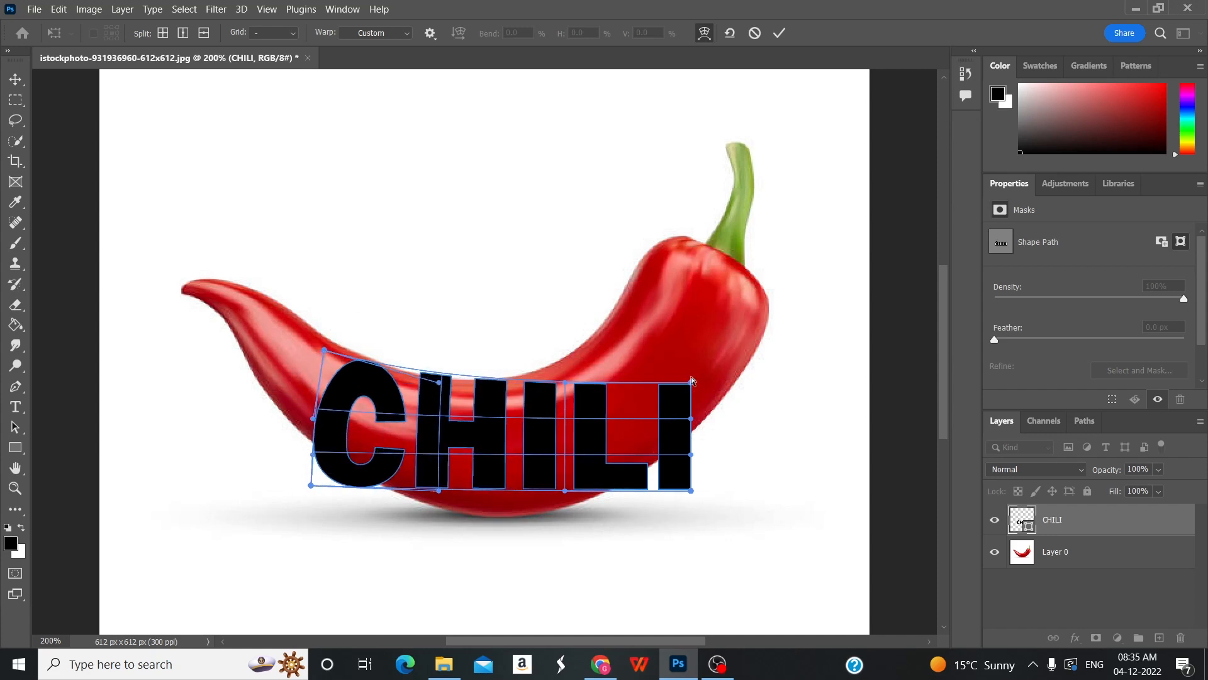
Warp the right corners and bottom edge of CHILI so the word bends along the pepper's curve.
{"action": "left_click_drag", "start_coordinate": [691, 380], "coordinate": [628, 293]}
{"action": "left_click_drag", "start_coordinate": [691, 491], "coordinate": [686, 437]}
{"action": "left_click_drag", "start_coordinate": [496, 485], "coordinate": [501, 522]}
{"action": "left_click_drag", "start_coordinate": [307, 491], "coordinate": [312, 471]}
{"action": "left_click_drag", "start_coordinate": [327, 349], "coordinate": [328, 343]}
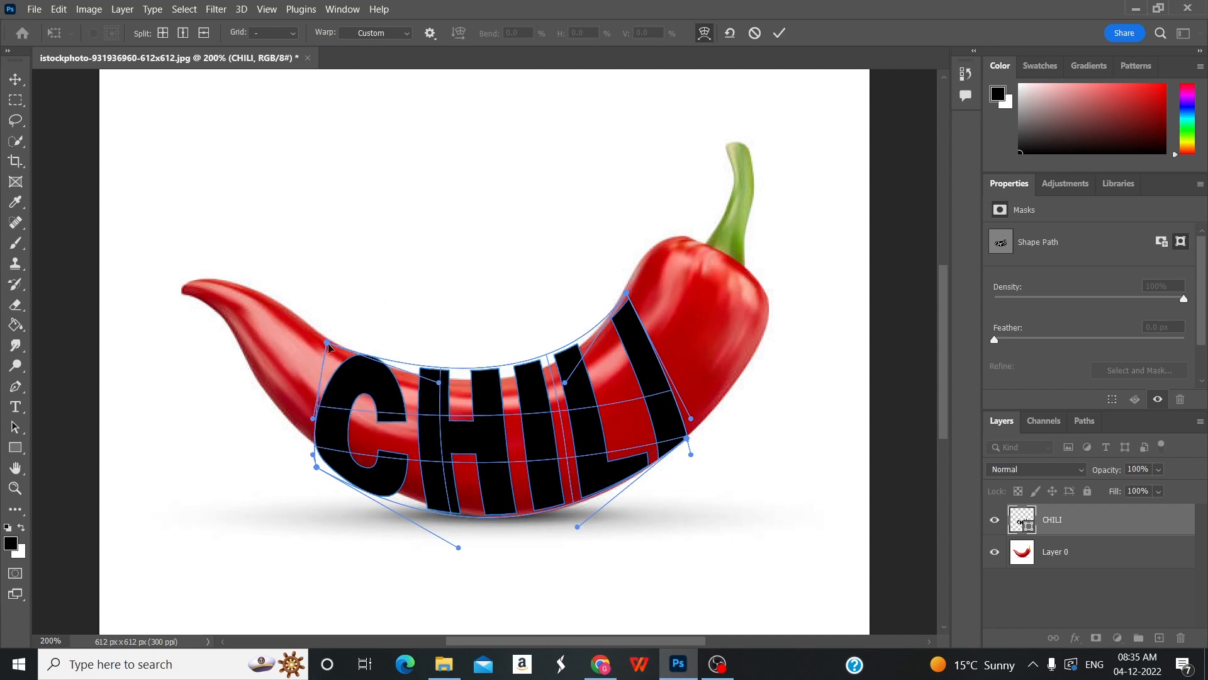
Refine the warp's upper corners and curve handles so the word's top and bottom edges follow the pepper's outline.
{"action": "left_click_drag", "start_coordinate": [471, 371], "coordinate": [474, 382]}
{"action": "left_click_drag", "start_coordinate": [329, 344], "coordinate": [328, 338]}
{"action": "left_click_drag", "start_coordinate": [627, 293], "coordinate": [623, 282]}
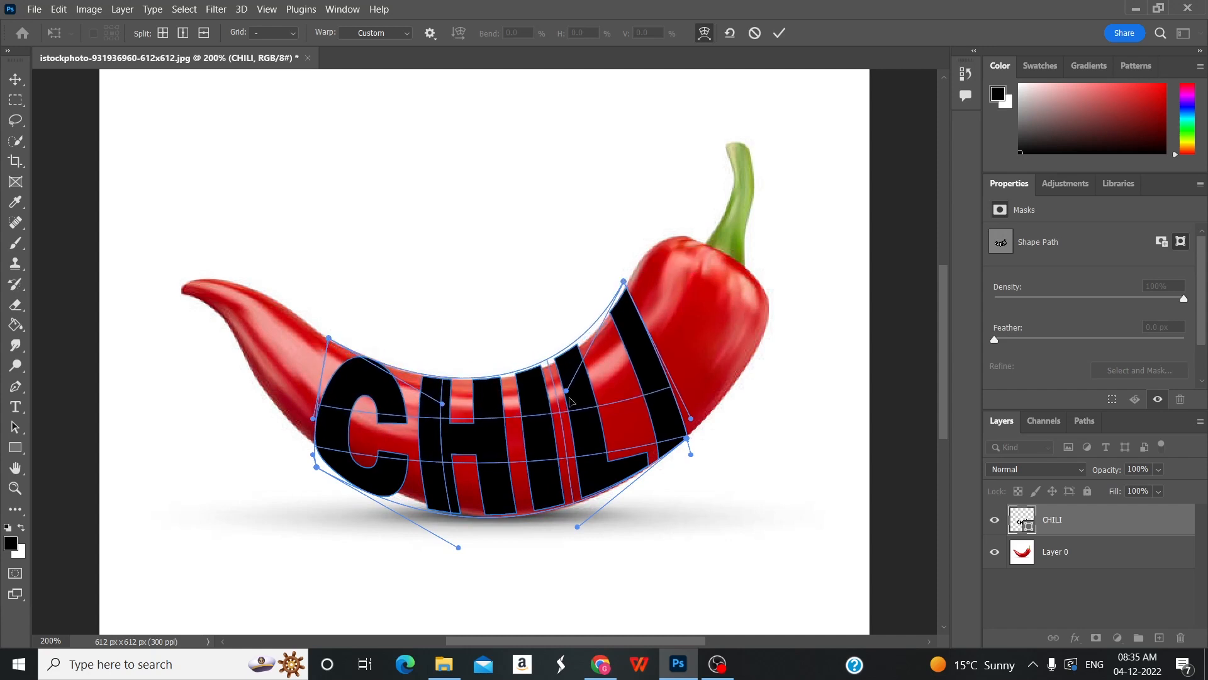
{"action": "left_click_drag", "start_coordinate": [567, 390], "coordinate": [574, 404]}
{"action": "left_click_drag", "start_coordinate": [579, 529], "coordinate": [579, 530]}
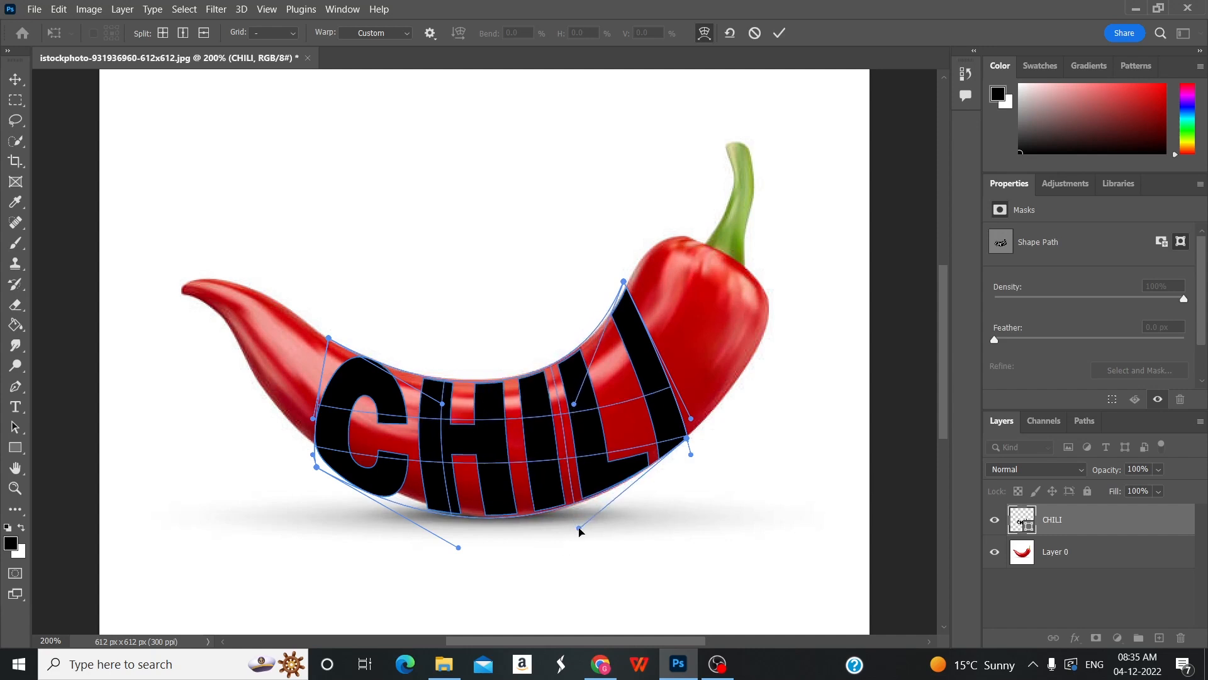
{"action": "left_click_drag", "start_coordinate": [459, 548], "coordinate": [467, 545]}
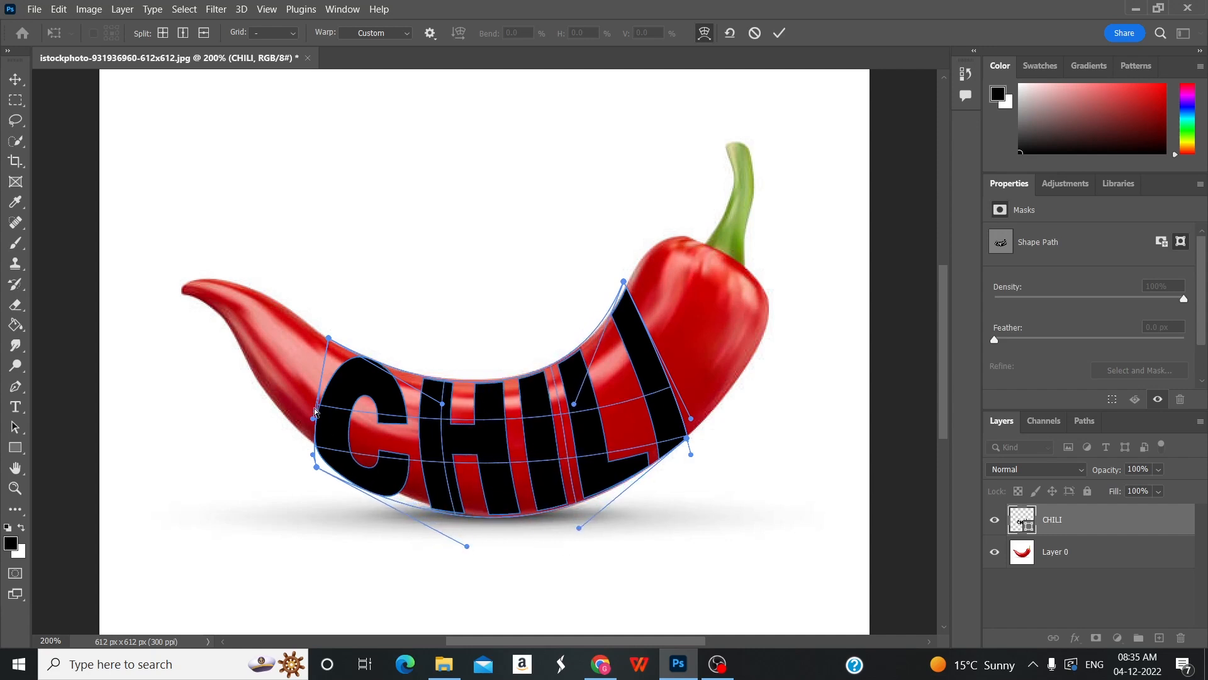
Reshape the warp's left edge around the letter C to fit inside the pepper, and apply the warp.
{"action": "left_click_drag", "start_coordinate": [316, 445], "coordinate": [316, 388]}
{"action": "left_click_drag", "start_coordinate": [318, 468], "coordinate": [328, 460]}
{"action": "mouse_move", "coordinate": [467, 546]}
{"action": "left_mouse_down"}
{"action": "mouse_move", "coordinate": [474, 535]}
{"action": "mouse_move", "coordinate": [485, 548]}
{"action": "left_mouse_up"}
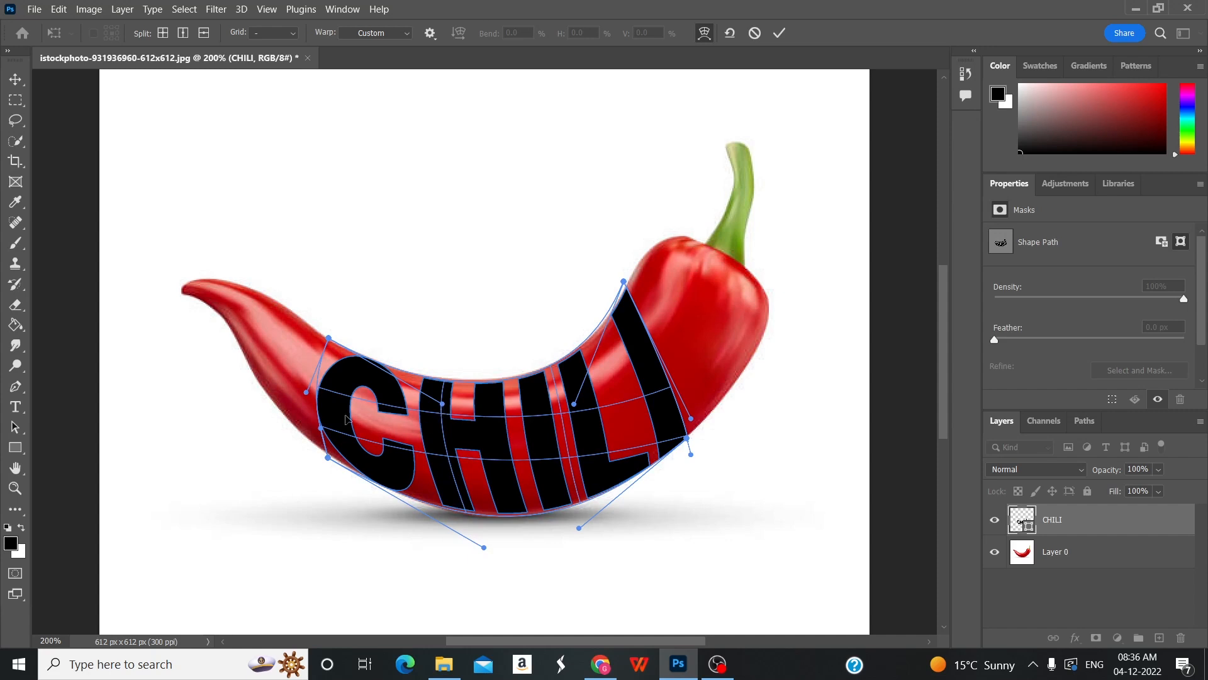
{"action": "left_click_drag", "start_coordinate": [307, 392], "coordinate": [343, 426]}
{"action": "left_click", "coordinate": [775, 34]}
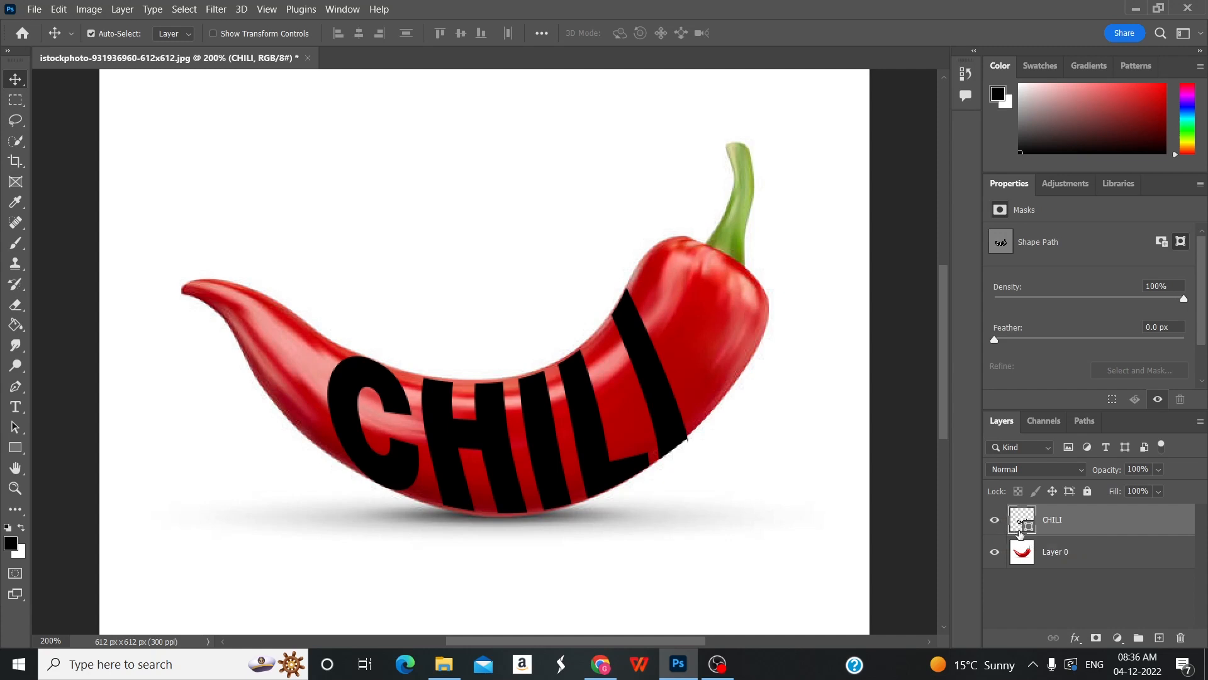
Hide the CHILI shape layer and mask Layer 0 with a selection loaded from the shape's outline.
{"action": "key", "text": "ctrl"}
{"action": "left_click", "coordinate": [1025, 530], "text": "ctrl"}
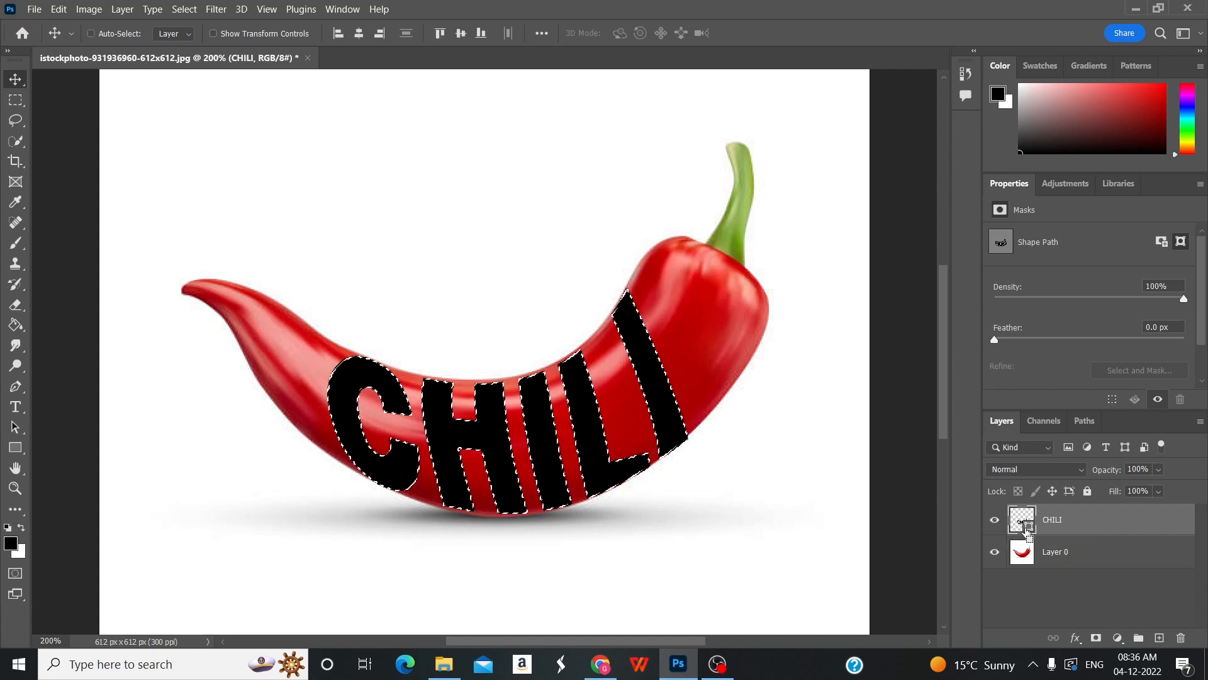
{"action": "left_click", "coordinate": [995, 522]}
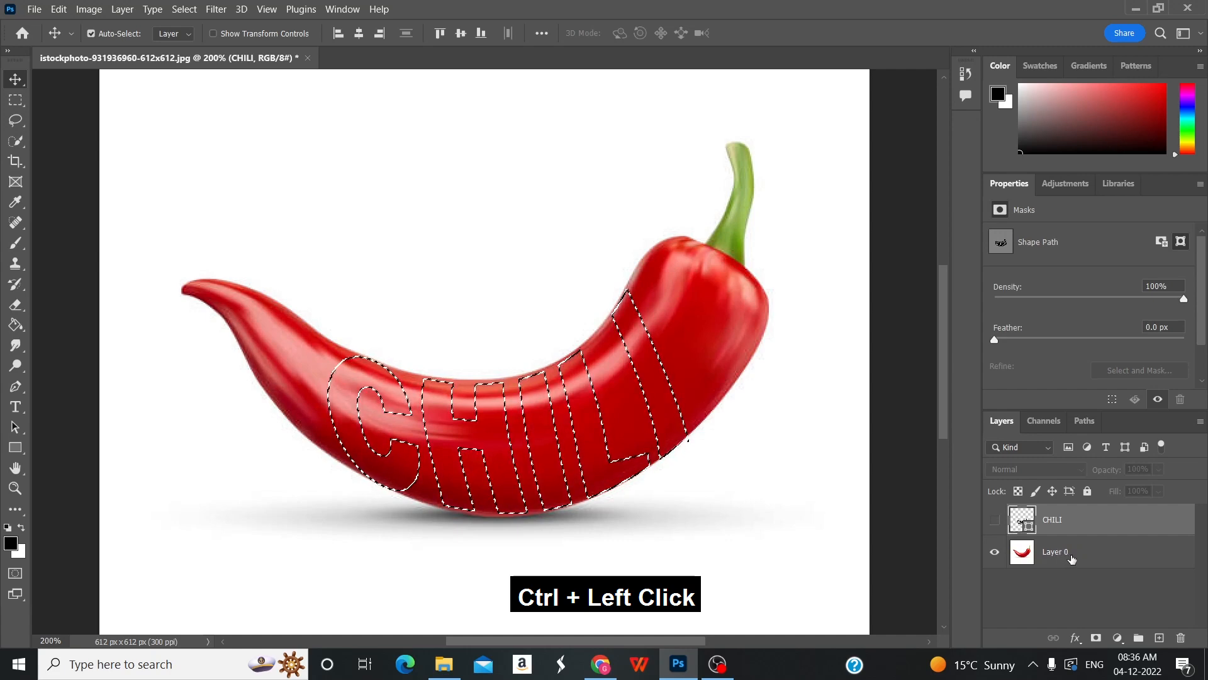
{"action": "left_click", "coordinate": [1069, 559]}
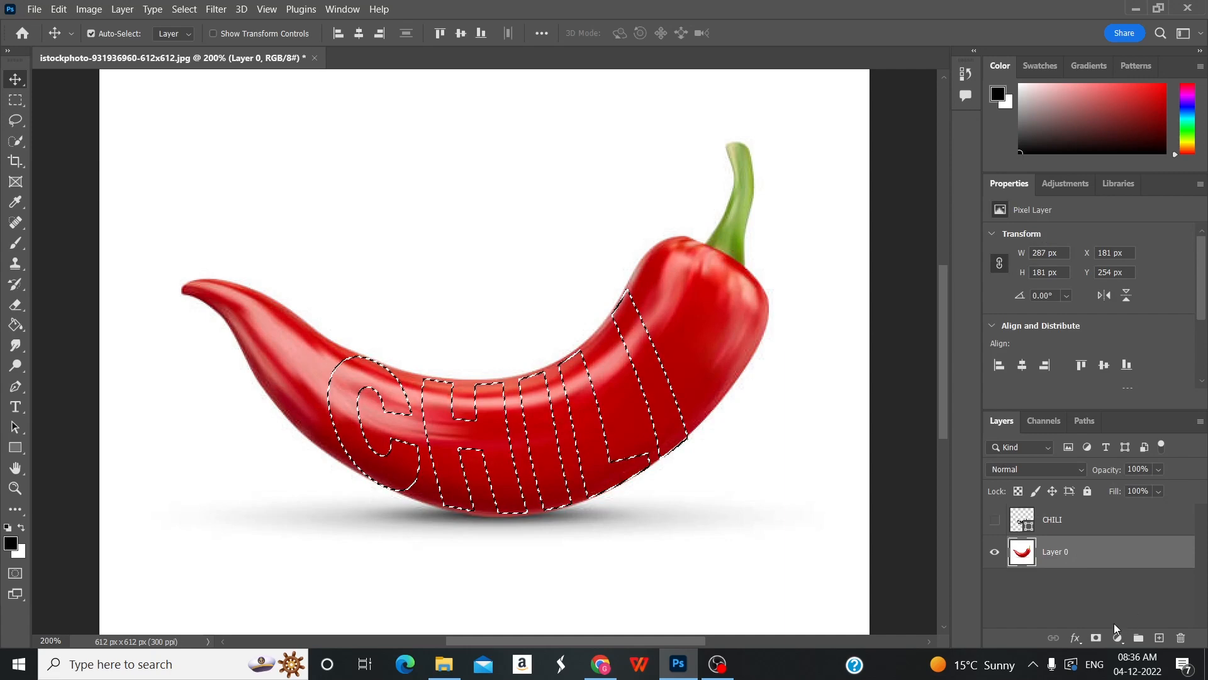
{"action": "left_click", "coordinate": [1096, 637]}
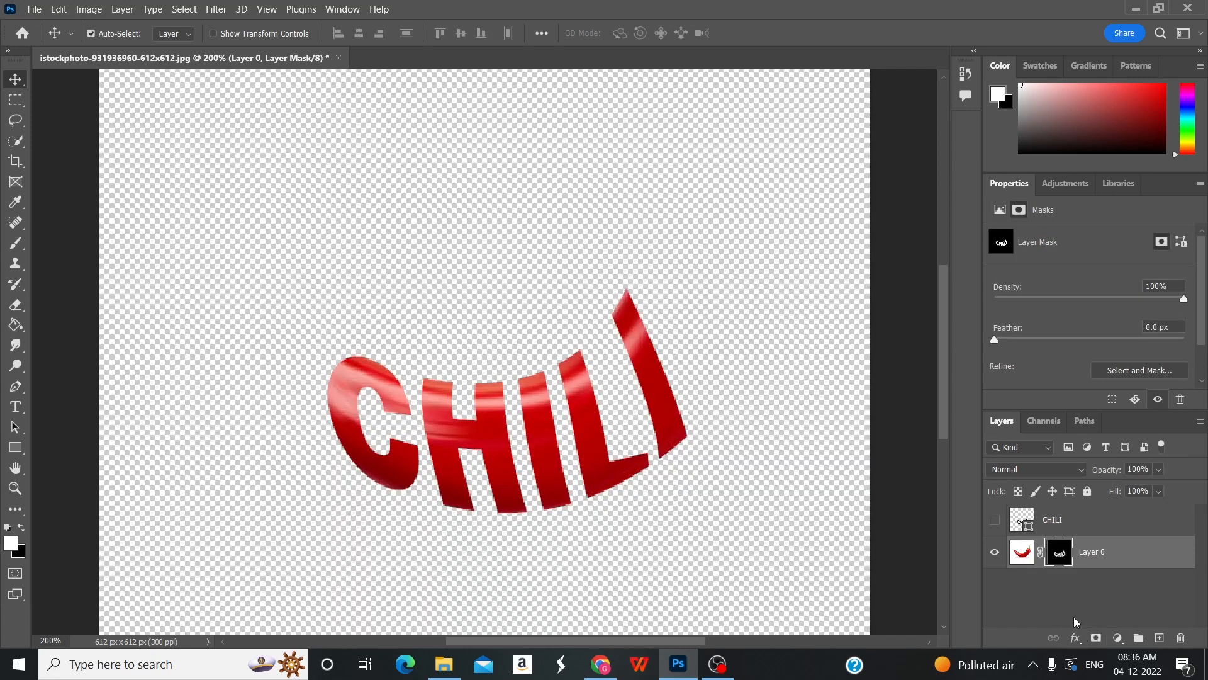
Add a new empty layer below Layer 0 and reduce the brush size to 35.
{"action": "left_click", "coordinate": [1161, 638]}
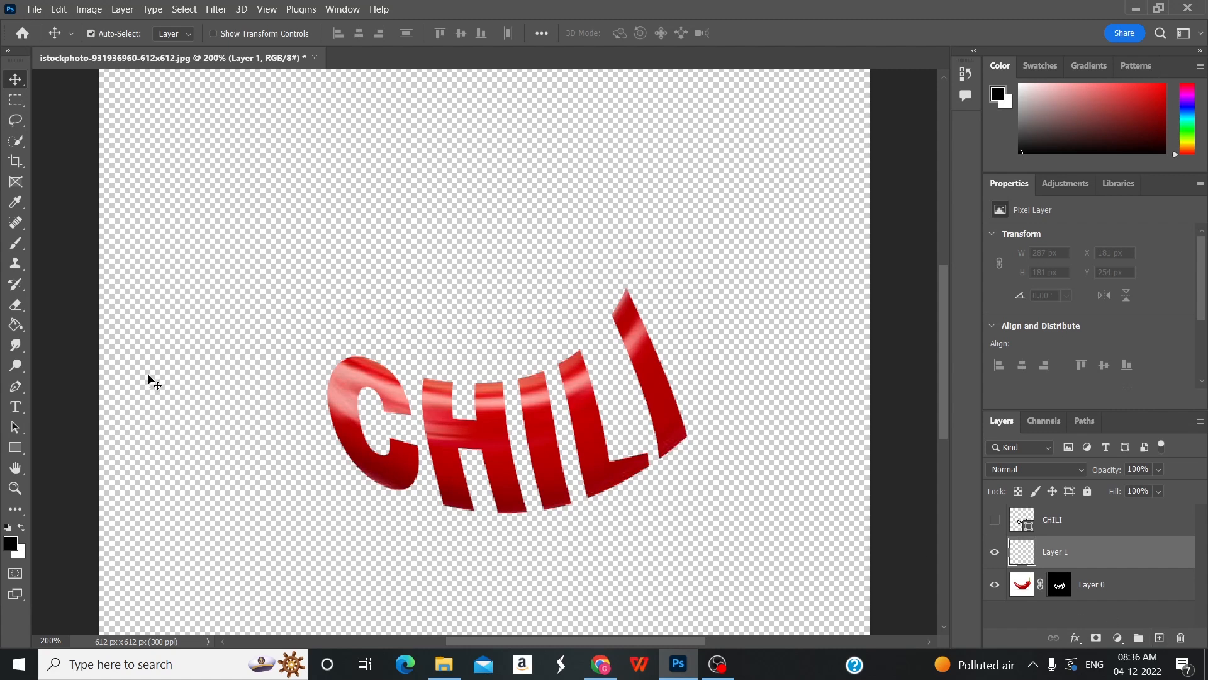
{"action": "key", "text": "b"}
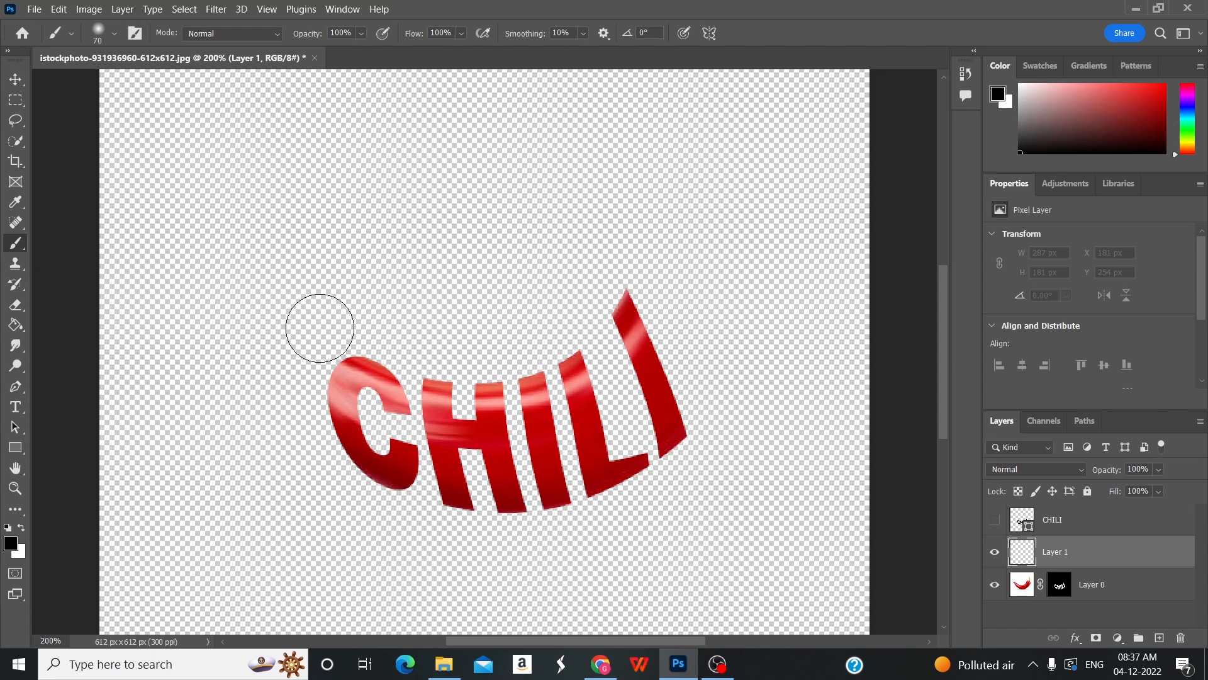
{"action": "key", "text": "bracketleft"}
{"action": "key", "text": "bracketleft"}
{"action": "key", "text": "bracketleft"}
{"action": "key", "text": "bracketleft"}
{"action": "left_click_drag", "start_coordinate": [1032, 549], "coordinate": [1082, 618]}
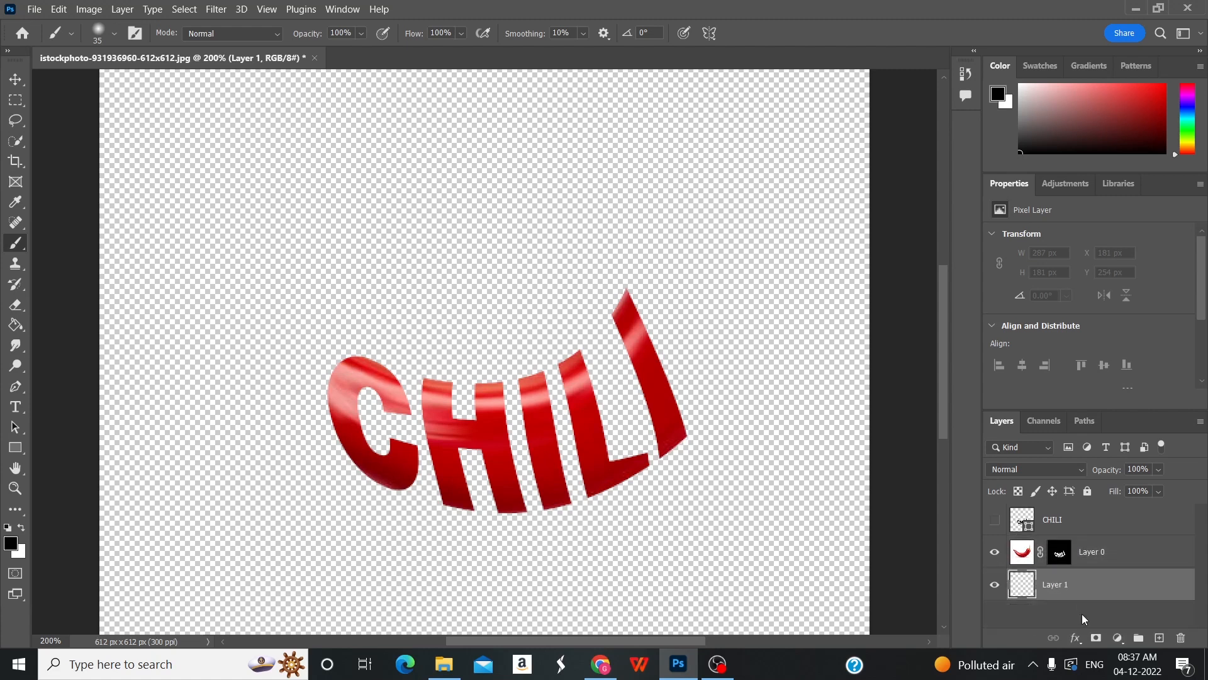
Paint white on Layer 0's mask to reveal the pepper's stem end beyond the last I and its pointed end beyond the C.
{"action": "left_click", "coordinate": [1069, 551]}
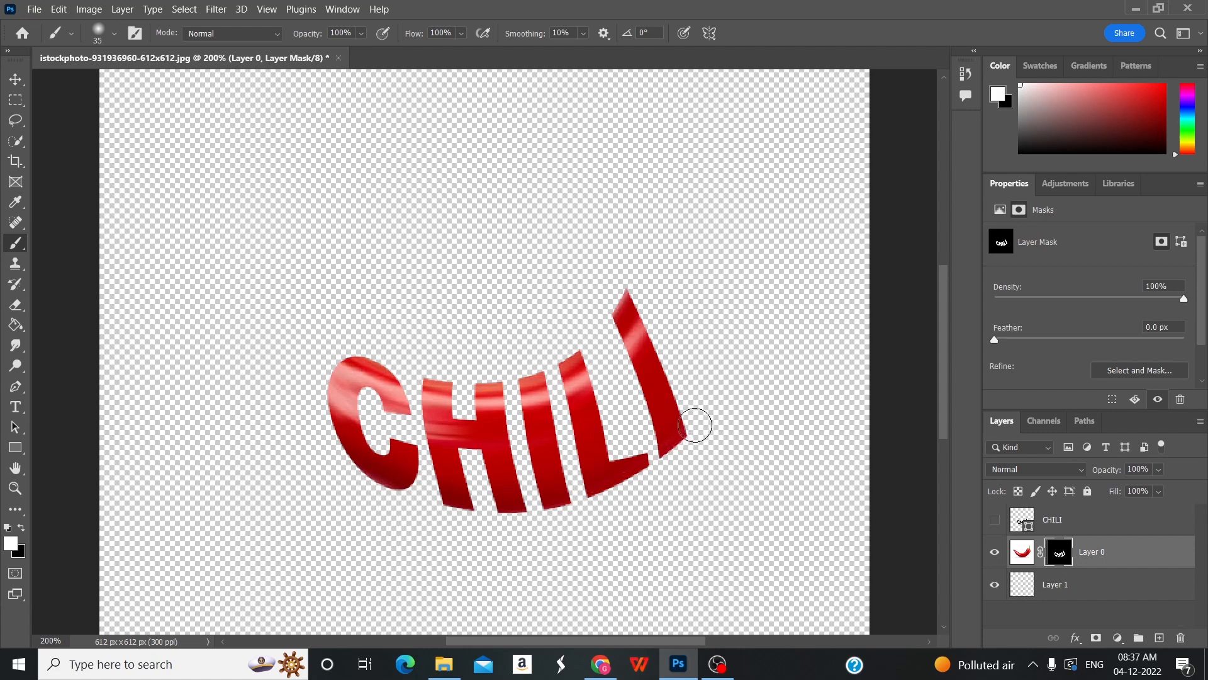
{"action": "mouse_move", "coordinate": [695, 426]}
{"action": "left_mouse_down"}
{"action": "mouse_move", "coordinate": [656, 312]}
{"action": "mouse_move", "coordinate": [634, 286]}
{"action": "mouse_move", "coordinate": [693, 412]}
{"action": "mouse_move", "coordinate": [709, 370]}
{"action": "mouse_move", "coordinate": [653, 269]}
{"action": "mouse_move", "coordinate": [677, 250]}
{"action": "mouse_move", "coordinate": [725, 377]}
{"action": "mouse_move", "coordinate": [712, 398]}
{"action": "mouse_move", "coordinate": [678, 280]}
{"action": "mouse_move", "coordinate": [722, 350]}
{"action": "mouse_move", "coordinate": [692, 364]}
{"action": "mouse_move", "coordinate": [716, 382]}
{"action": "mouse_move", "coordinate": [743, 355]}
{"action": "mouse_move", "coordinate": [709, 282]}
{"action": "mouse_move", "coordinate": [670, 244]}
{"action": "mouse_move", "coordinate": [697, 258]}
{"action": "mouse_move", "coordinate": [757, 332]}
{"action": "mouse_move", "coordinate": [717, 250]}
{"action": "mouse_move", "coordinate": [736, 252]}
{"action": "mouse_move", "coordinate": [723, 237]}
{"action": "mouse_move", "coordinate": [725, 150]}
{"action": "mouse_move", "coordinate": [749, 138]}
{"action": "mouse_move", "coordinate": [734, 250]}
{"action": "mouse_move", "coordinate": [757, 315]}
{"action": "left_mouse_up"}
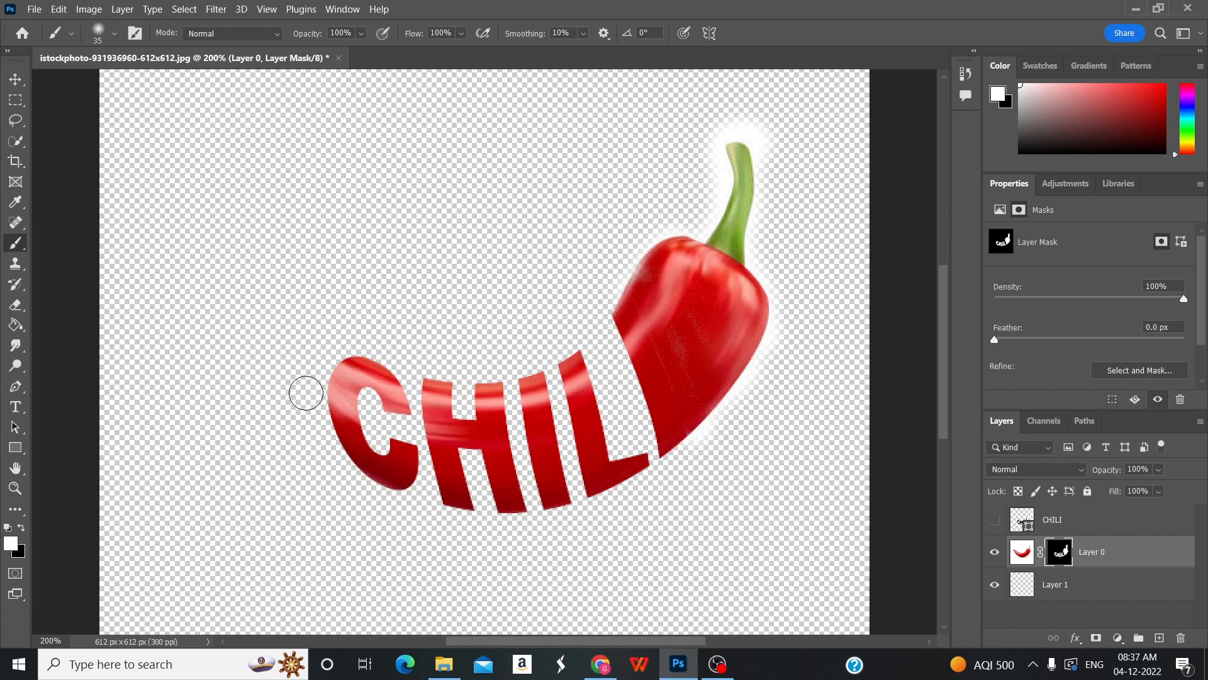
{"action": "mouse_move", "coordinate": [306, 393]}
{"action": "left_mouse_down"}
{"action": "mouse_move", "coordinate": [339, 362]}
{"action": "mouse_move", "coordinate": [319, 386]}
{"action": "mouse_move", "coordinate": [320, 414]}
{"action": "mouse_move", "coordinate": [200, 290]}
{"action": "mouse_move", "coordinate": [171, 281]}
{"action": "mouse_move", "coordinate": [255, 318]}
{"action": "mouse_move", "coordinate": [269, 342]}
{"action": "mouse_move", "coordinate": [318, 355]}
{"action": "mouse_move", "coordinate": [233, 303]}
{"action": "mouse_move", "coordinate": [356, 369]}
{"action": "mouse_move", "coordinate": [330, 377]}
{"action": "mouse_move", "coordinate": [320, 406]}
{"action": "mouse_move", "coordinate": [343, 464]}
{"action": "mouse_move", "coordinate": [377, 484]}
{"action": "mouse_move", "coordinate": [331, 427]}
{"action": "mouse_move", "coordinate": [320, 374]}
{"action": "left_mouse_up"}
{"action": "key", "text": "bracketleft"}
{"action": "key", "text": "bracketleft"}
{"action": "key", "text": "bracketleft"}
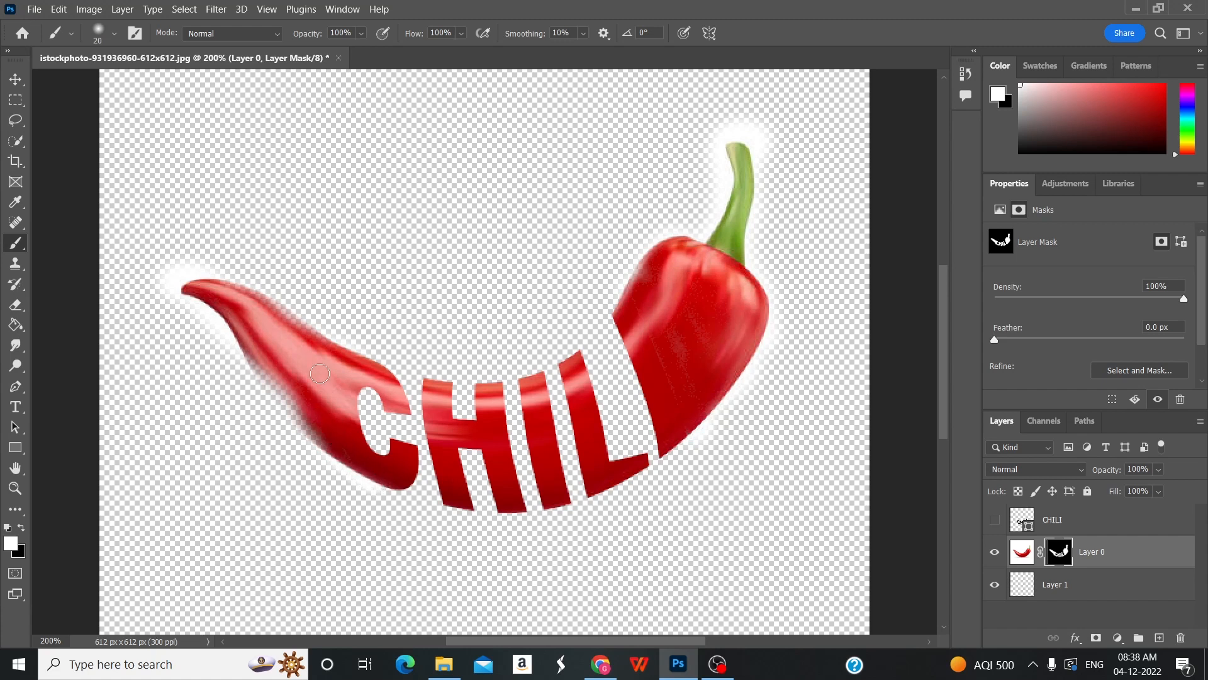
{"action": "key", "text": "bracketright"}
{"action": "key", "text": "bracketright"}
{"action": "key", "text": "bracketright"}
{"action": "mouse_move", "coordinate": [316, 430]}
{"action": "left_mouse_down"}
{"action": "mouse_move", "coordinate": [261, 362]}
{"action": "mouse_move", "coordinate": [293, 421]}
{"action": "mouse_move", "coordinate": [277, 387]}
{"action": "mouse_move", "coordinate": [280, 313]}
{"action": "mouse_move", "coordinate": [186, 289]}
{"action": "left_mouse_up"}
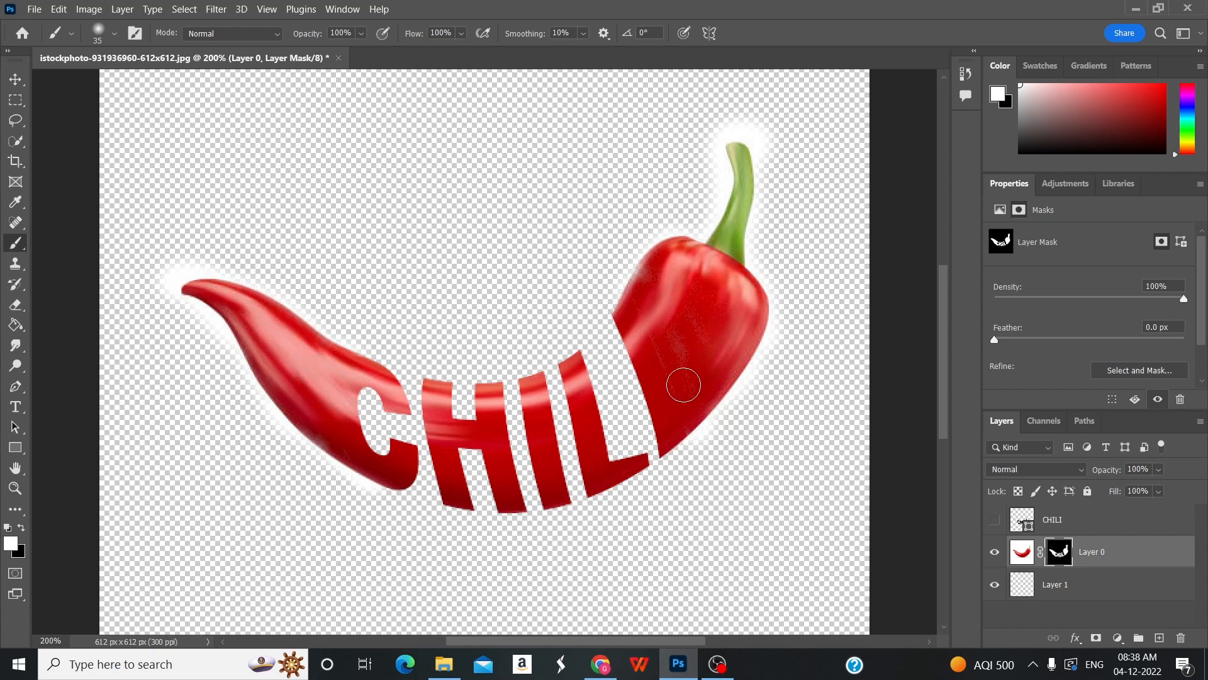
Fill Layer 1 with white using the Paint Bucket to give the pepper a solid background.
{"action": "left_click", "coordinate": [1094, 585]}
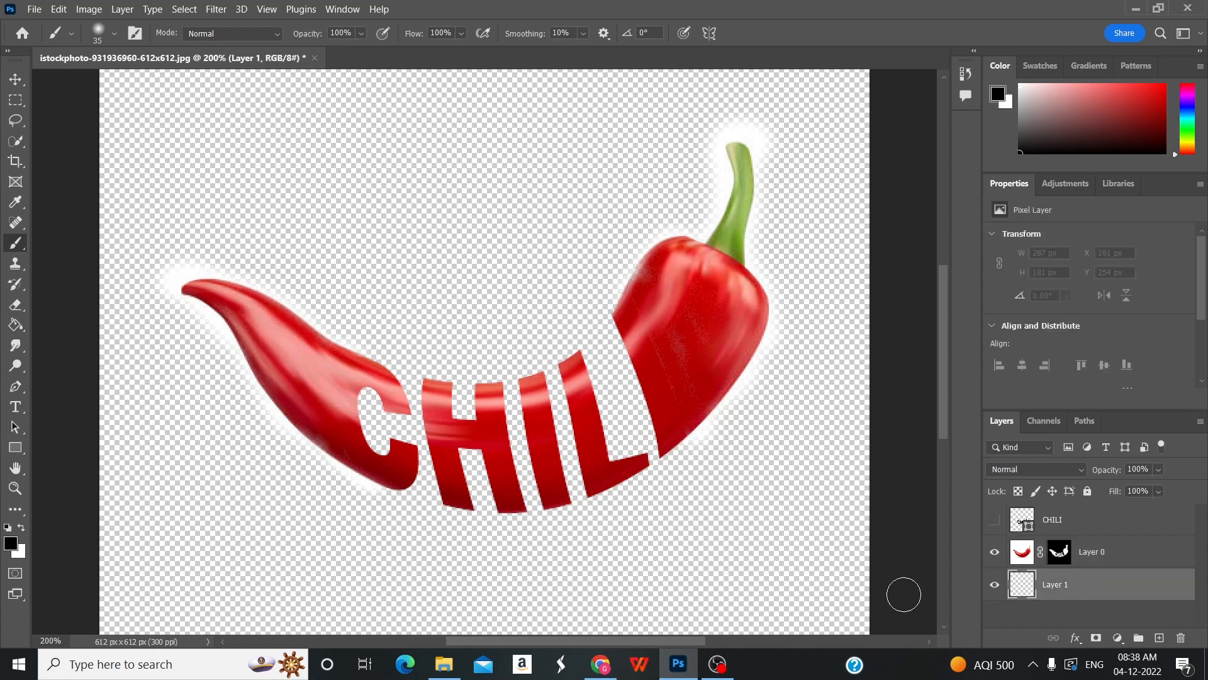
{"action": "left_click", "coordinate": [15, 325]}
{"action": "left_click", "coordinate": [22, 528]}
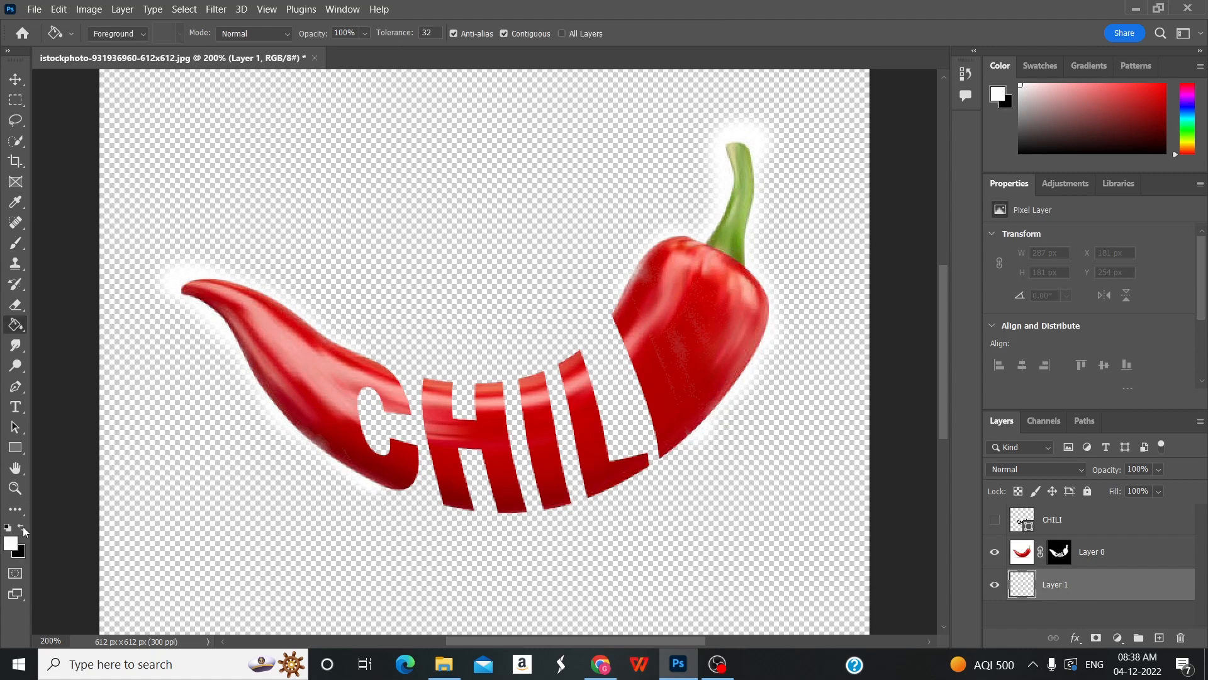
{"action": "left_click", "coordinate": [177, 496]}
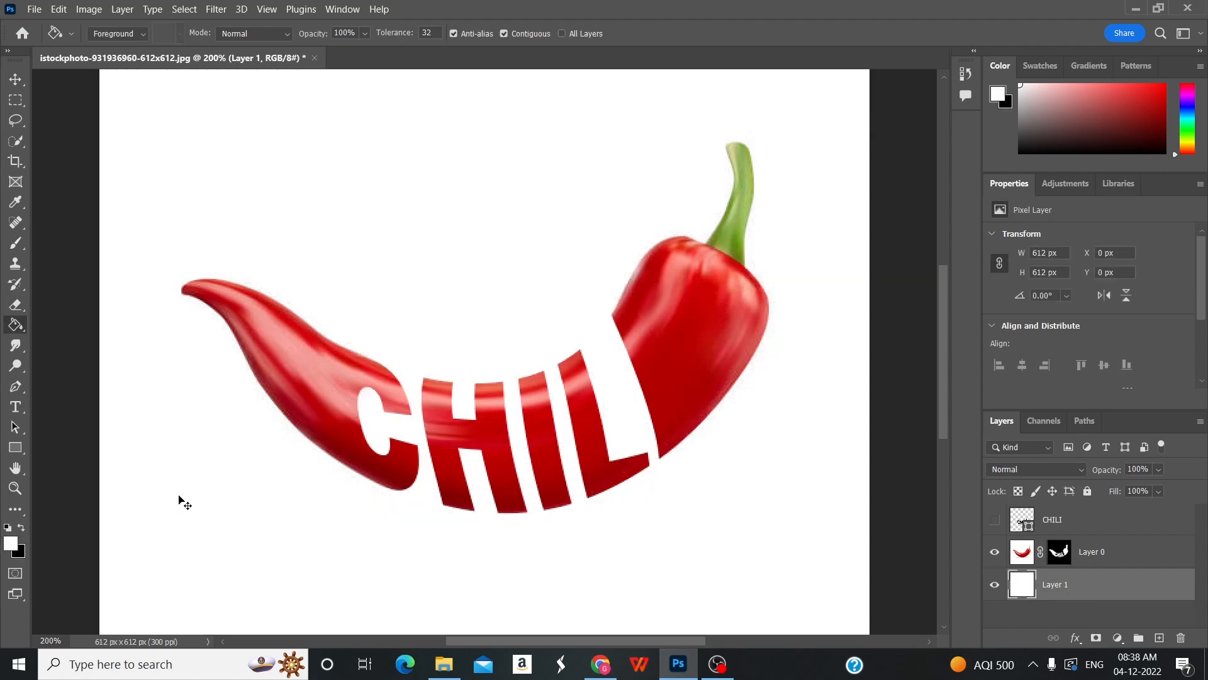
{"action": "key", "text": "ctrl+minus"}
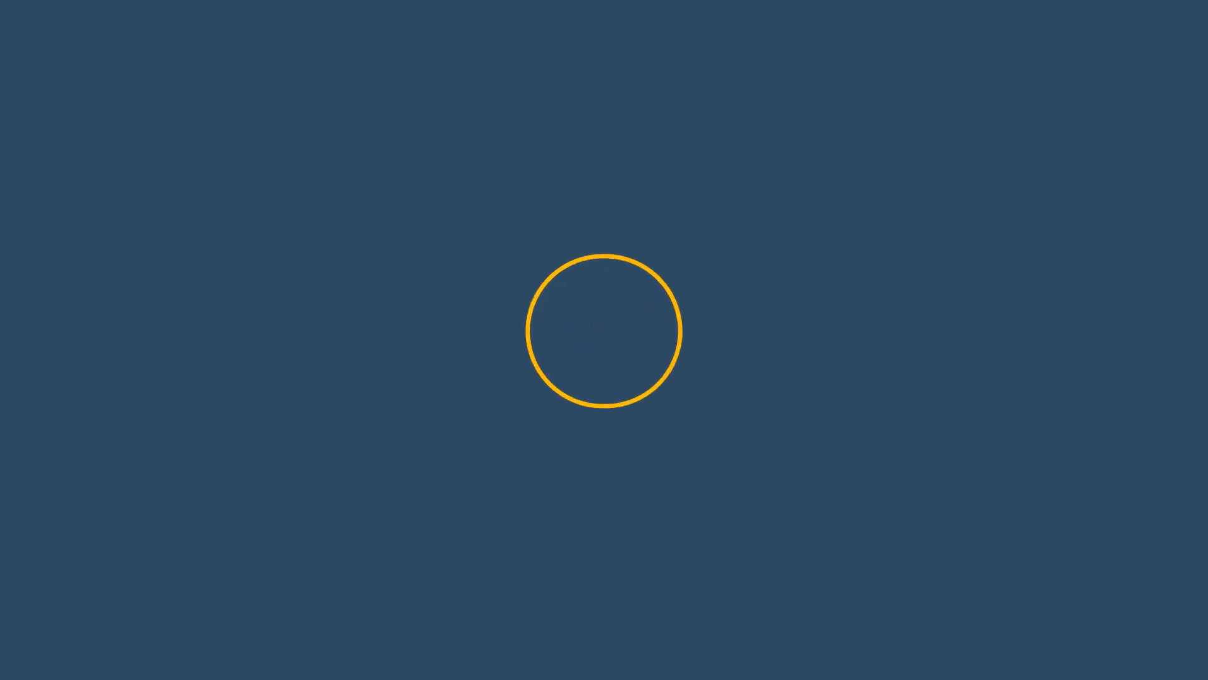